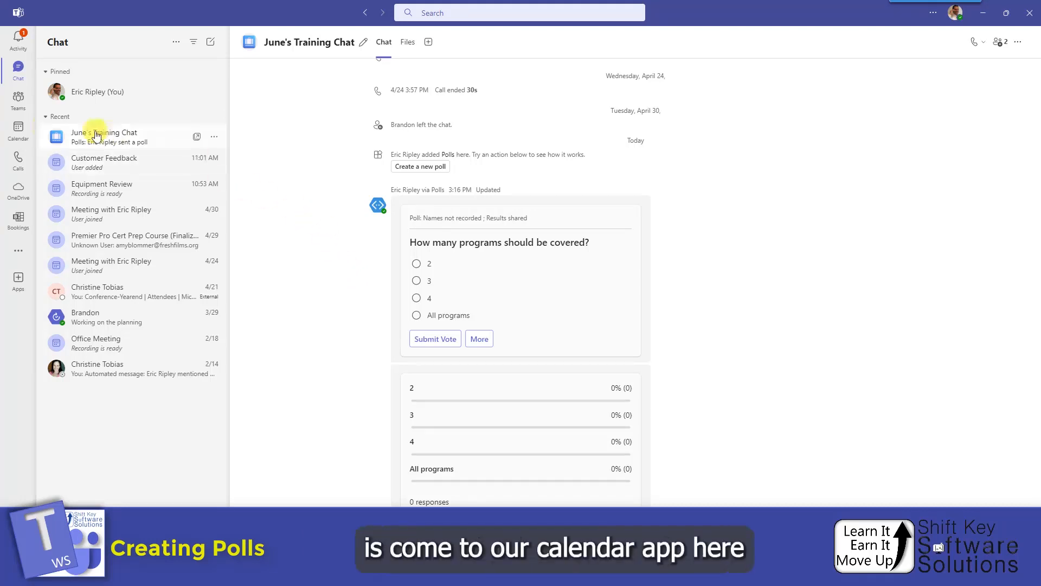
# Start a new meeting in the calendar and title it "Customer Feedback".
pyautogui.click(18, 133)
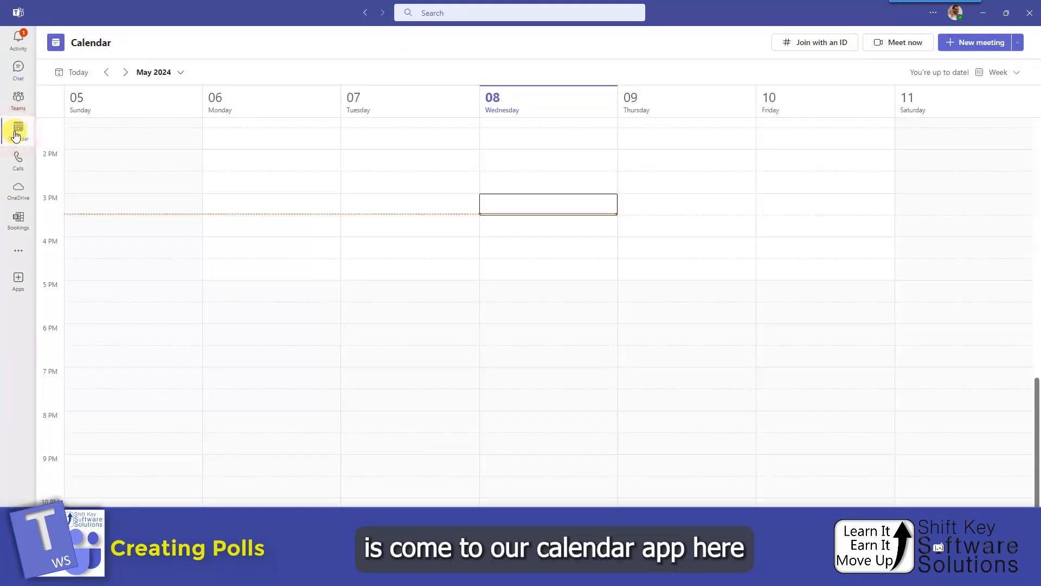
pyautogui.click(984, 46)
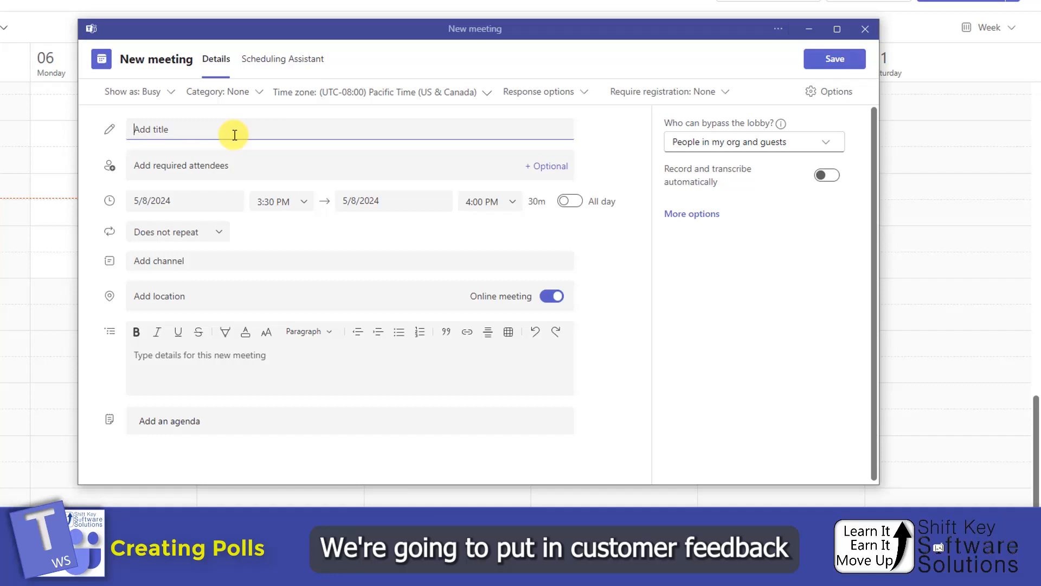
pyautogui.write('ustomer Feedback')
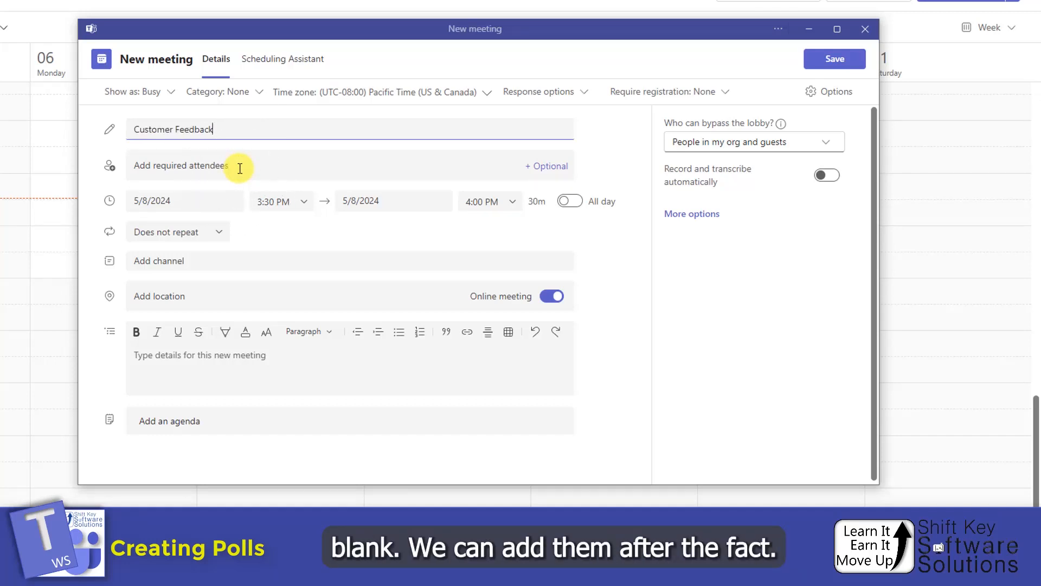
# Set the meeting date to 6/28/2024.
pyautogui.click(189, 202)
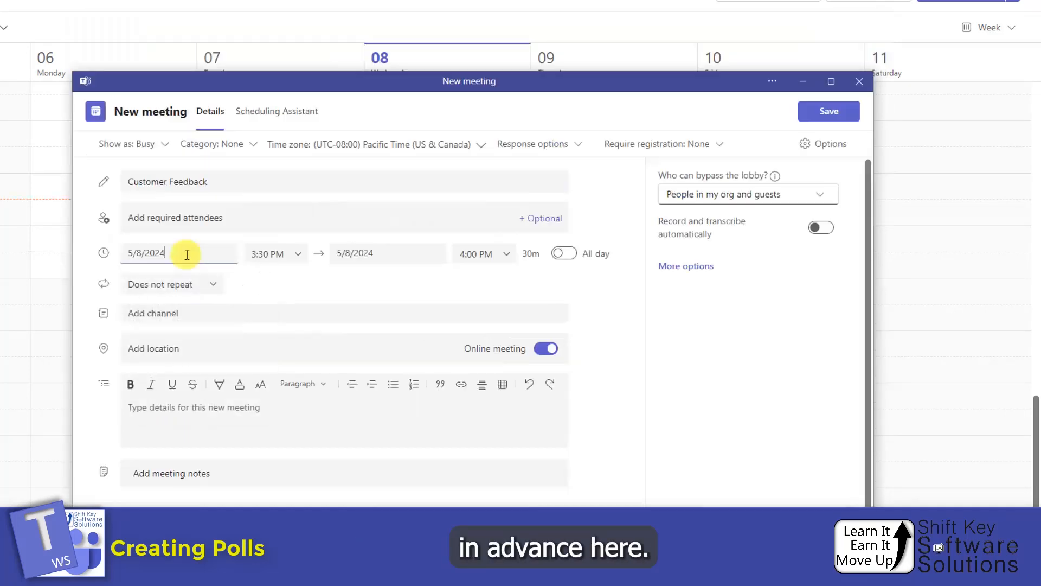
pyautogui.click(186, 254)
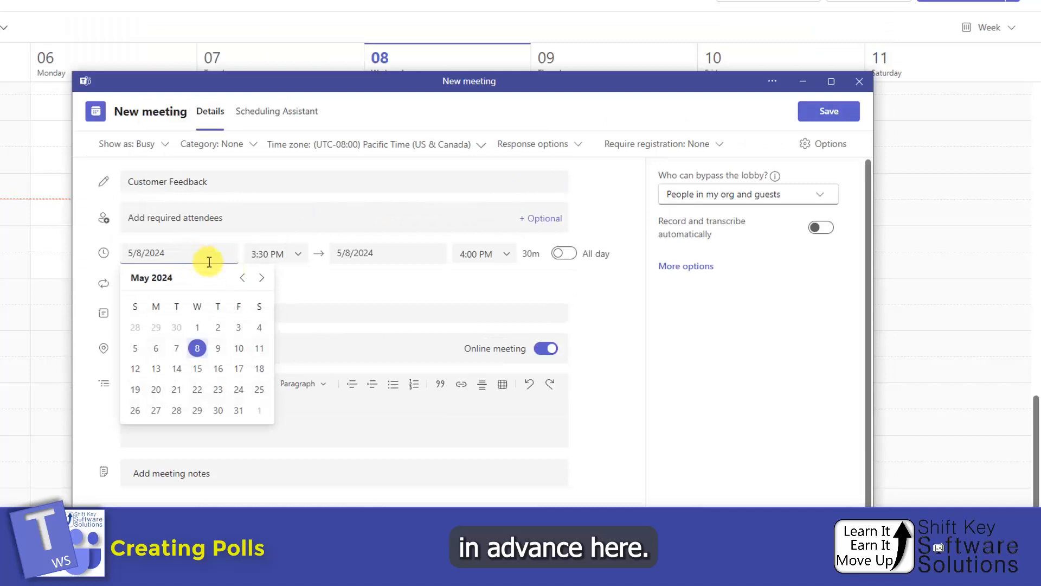
pyautogui.click(263, 278)
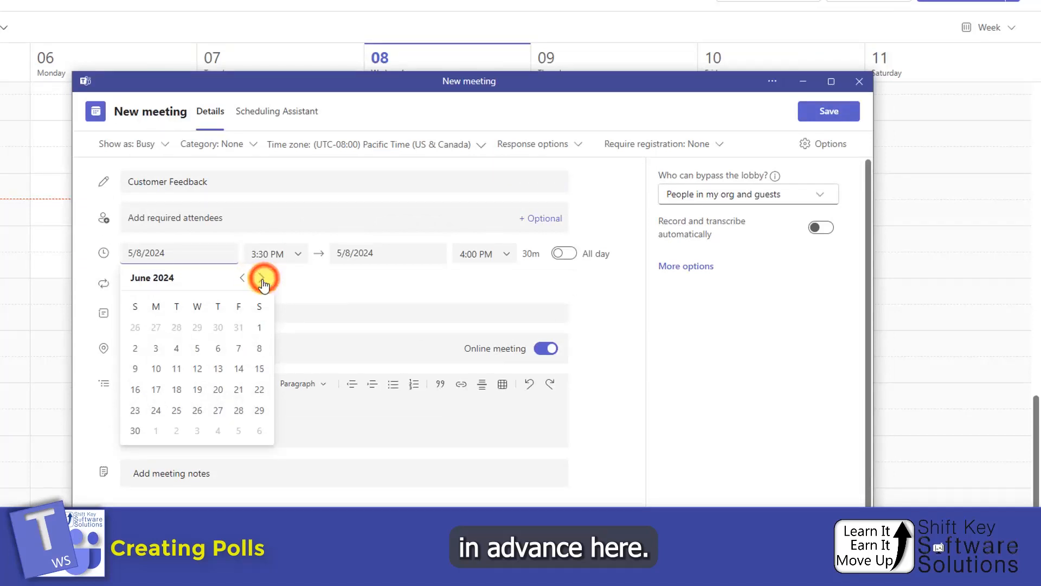
pyautogui.click(240, 411)
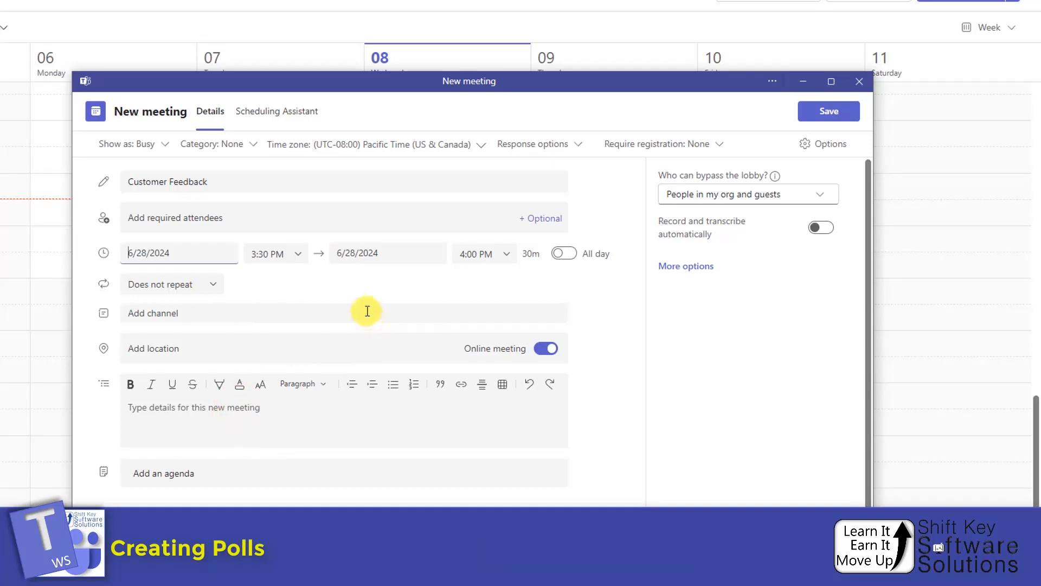
# Set the meeting's start time to 12:00 PM and save the meeting.
pyautogui.click(295, 258)
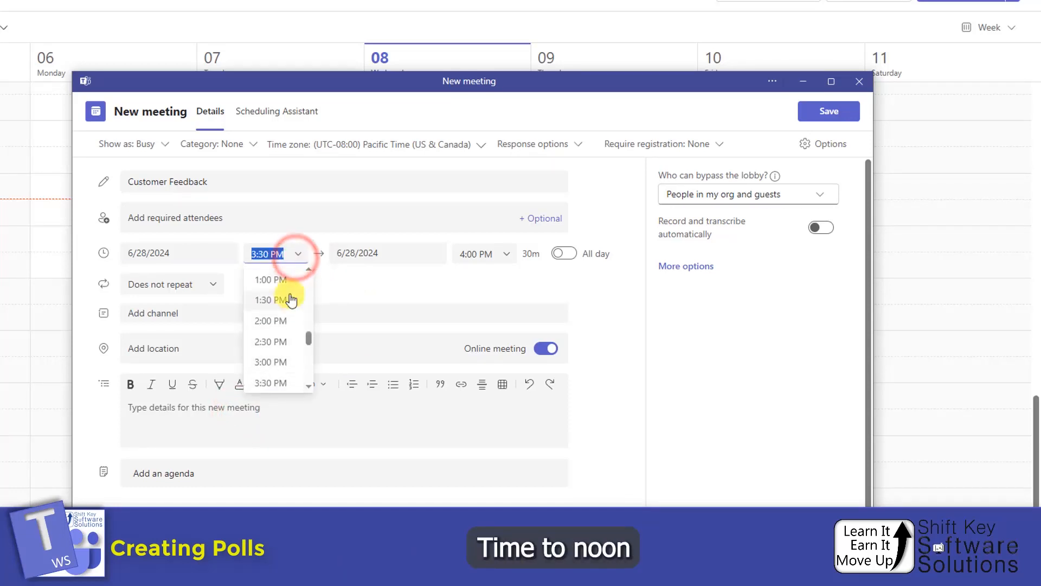
pyautogui.scroll(3, 283, 352)
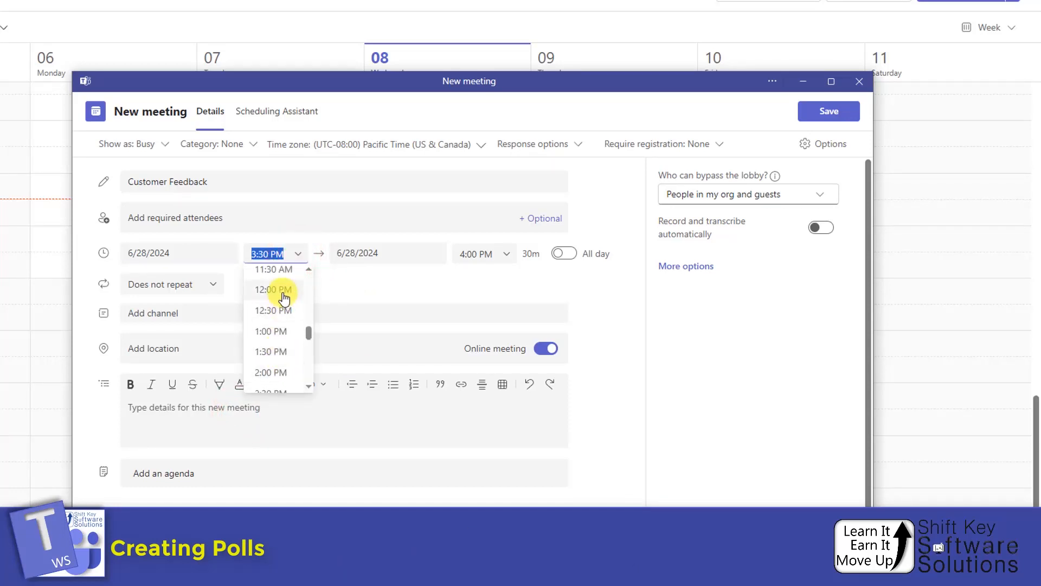
pyautogui.click(282, 295)
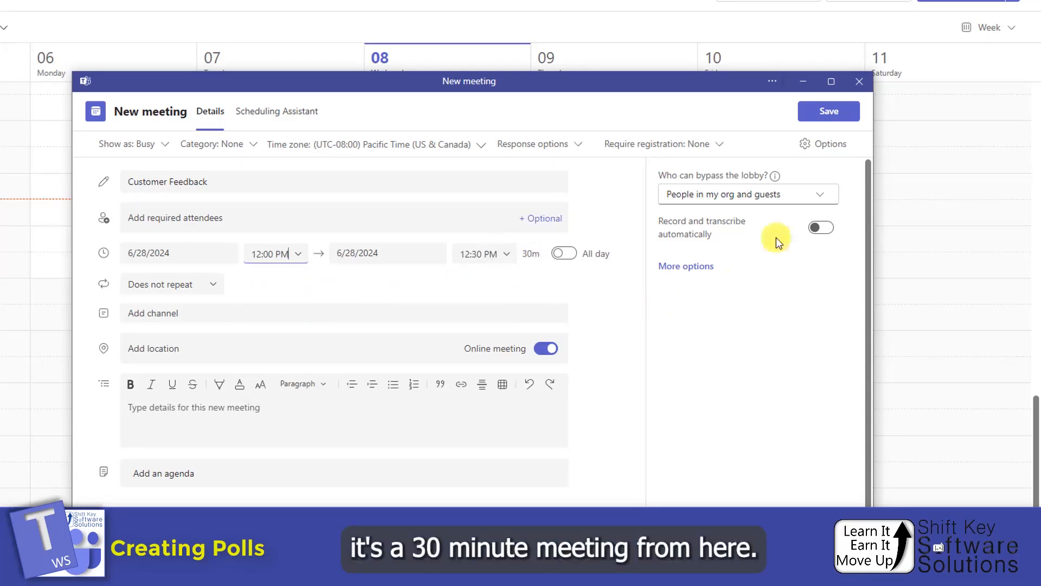
pyautogui.click(845, 115)
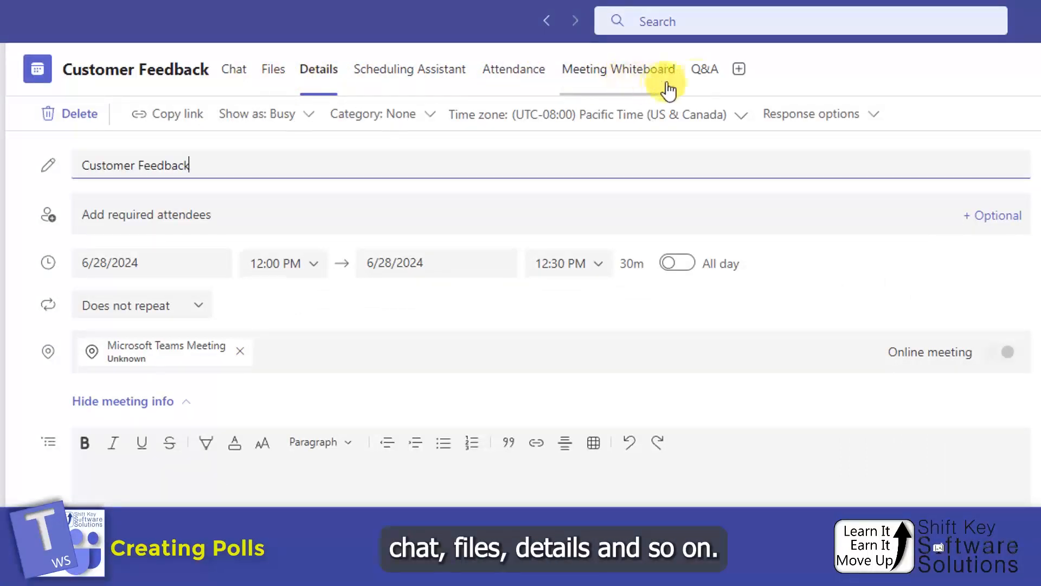
# Find the Polls app by searching for "polls" and add it to the Customer Feedback meeting.
pyautogui.click(738, 72)
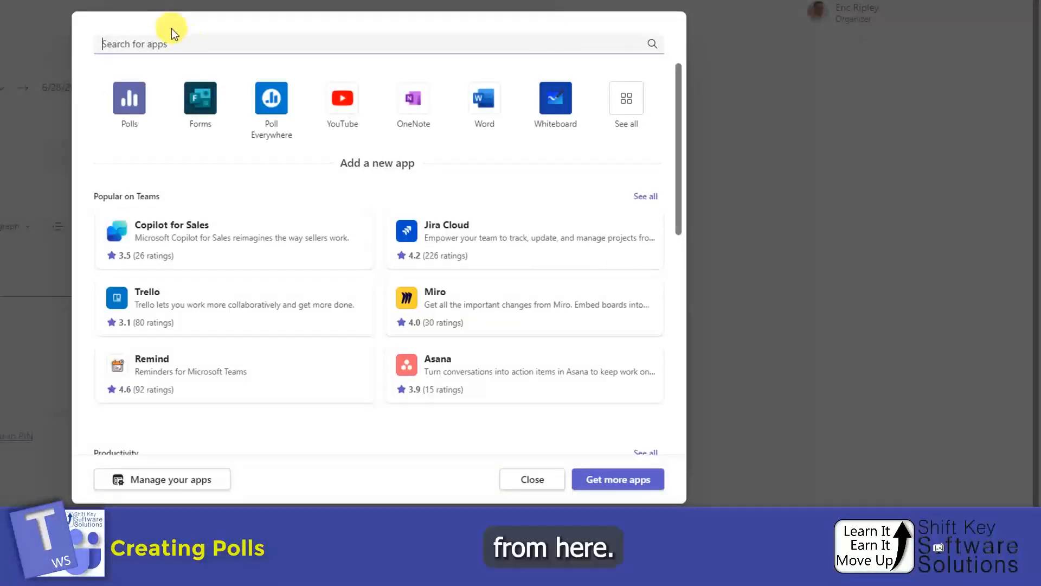
pyautogui.write('polls')
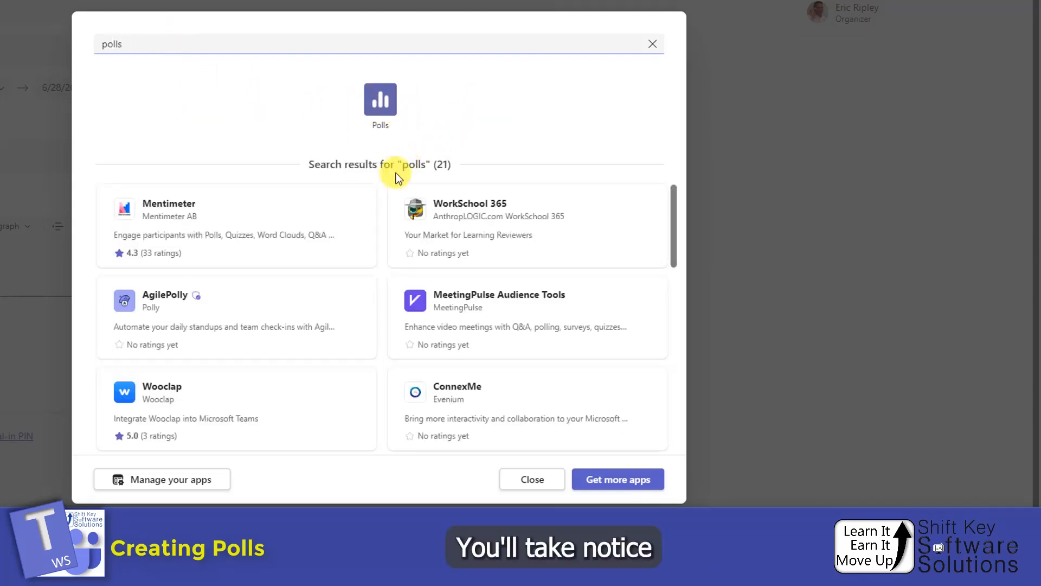
pyautogui.scroll(-1, 380, 193)
pyautogui.scroll(-4, 380, 193)
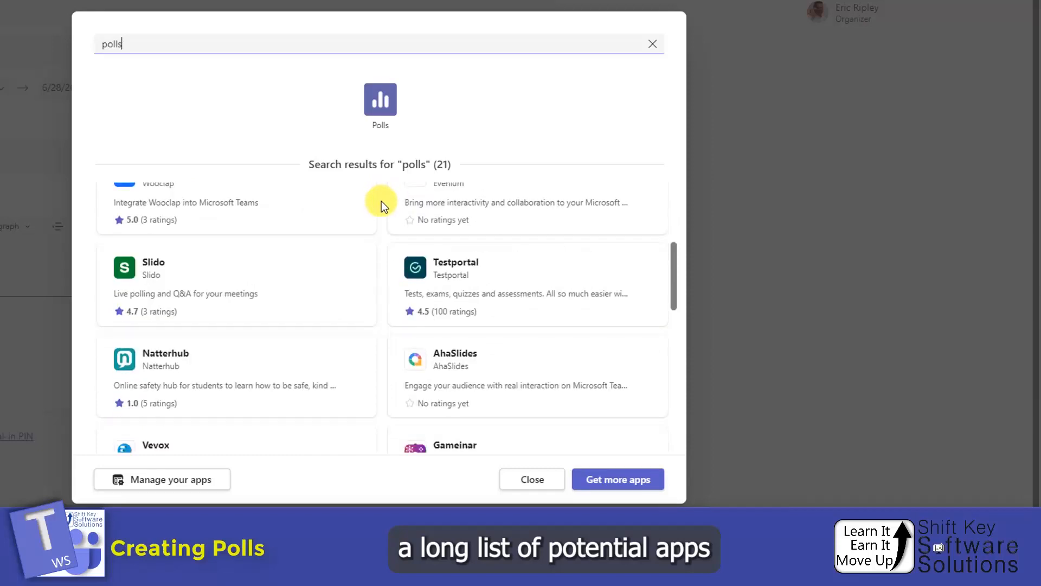
pyautogui.scroll(-3, 382, 200)
pyautogui.scroll(8, 382, 201)
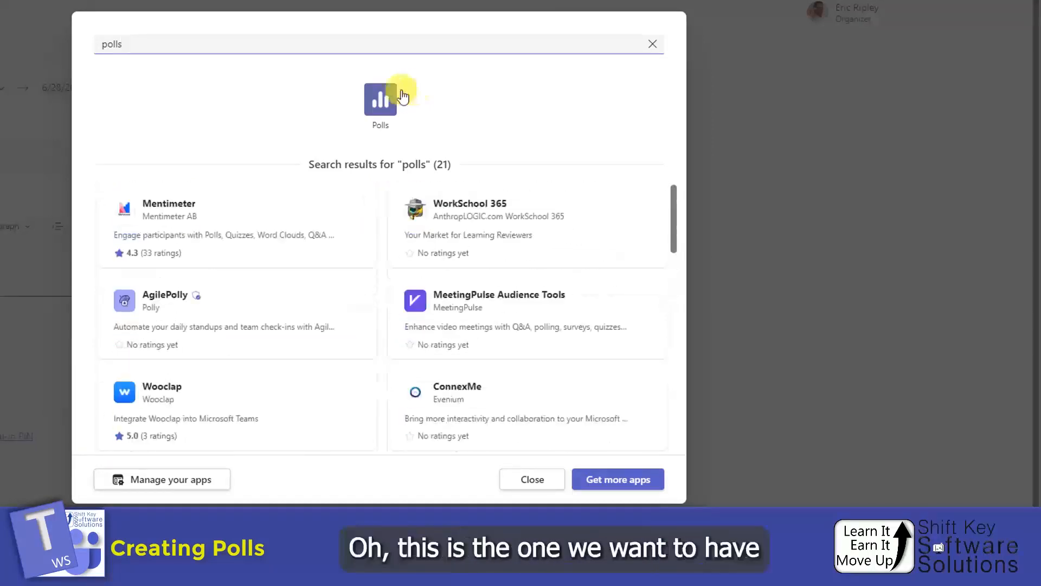
pyautogui.click(381, 108)
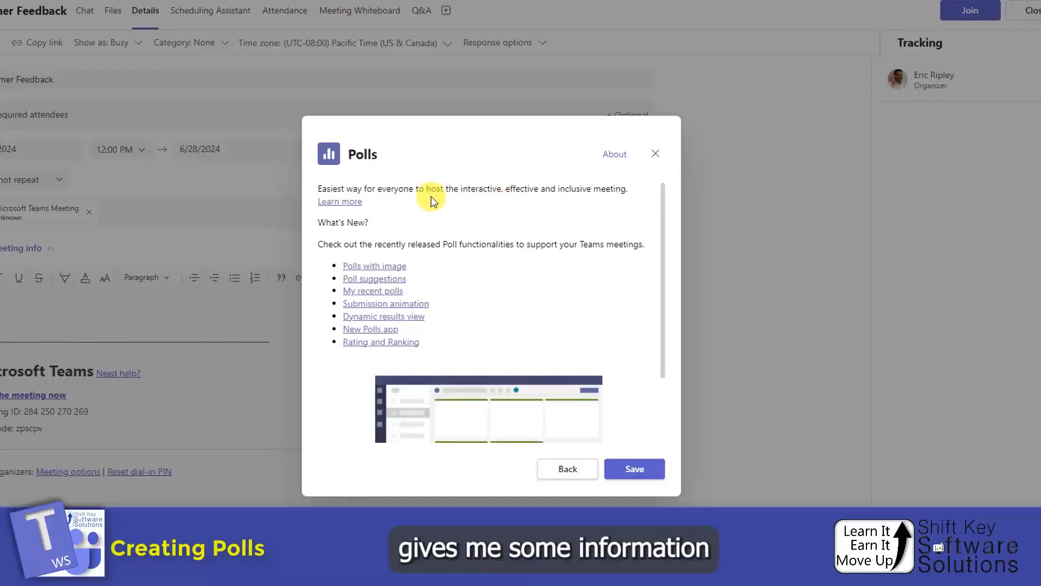
pyautogui.scroll(-2, 483, 225)
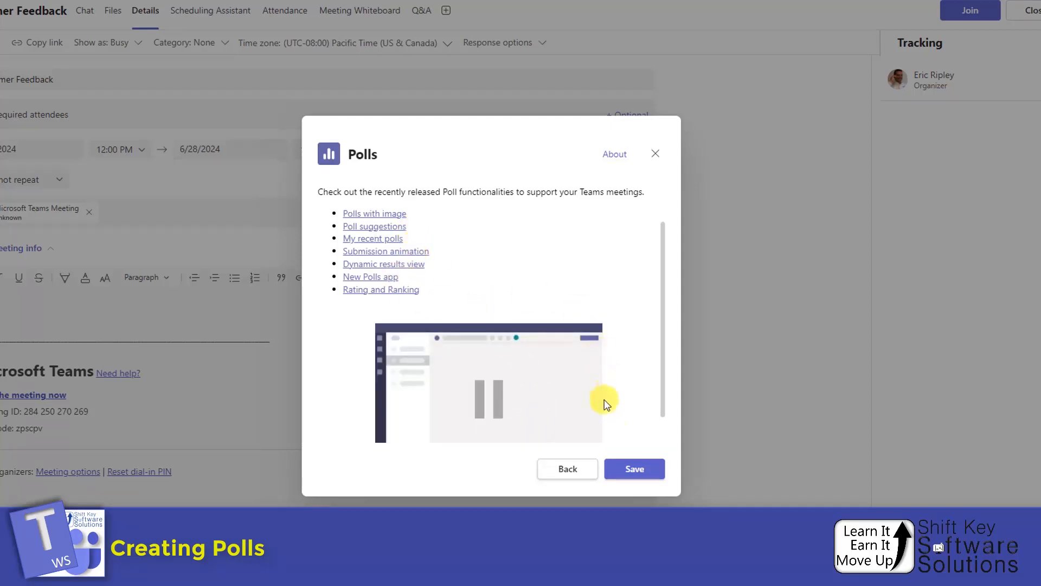
pyautogui.click(634, 469)
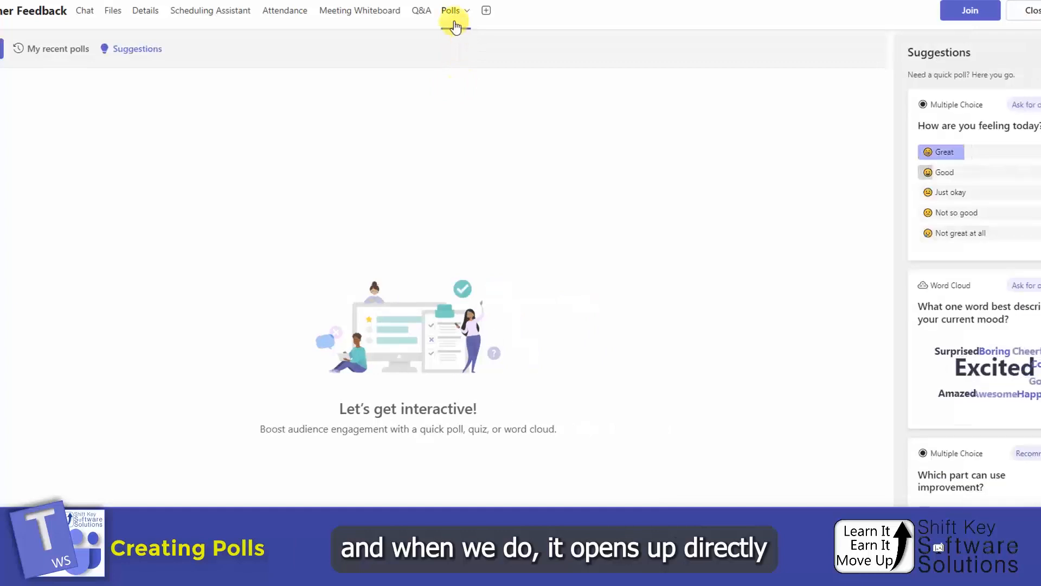
# Browse the suggested poll questions in the meeting's Polls app, including the word cloud examples.
pyautogui.click(455, 22)
pyautogui.click(454, 23)
pyautogui.click(455, 23)
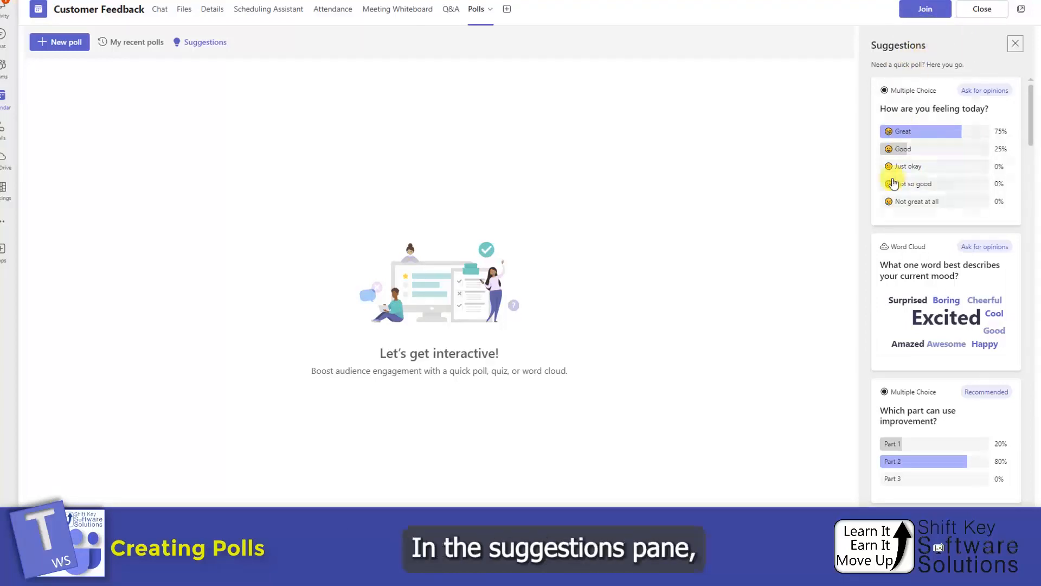
pyautogui.scroll(-8, 902, 279)
pyautogui.scroll(-12, 953, 243)
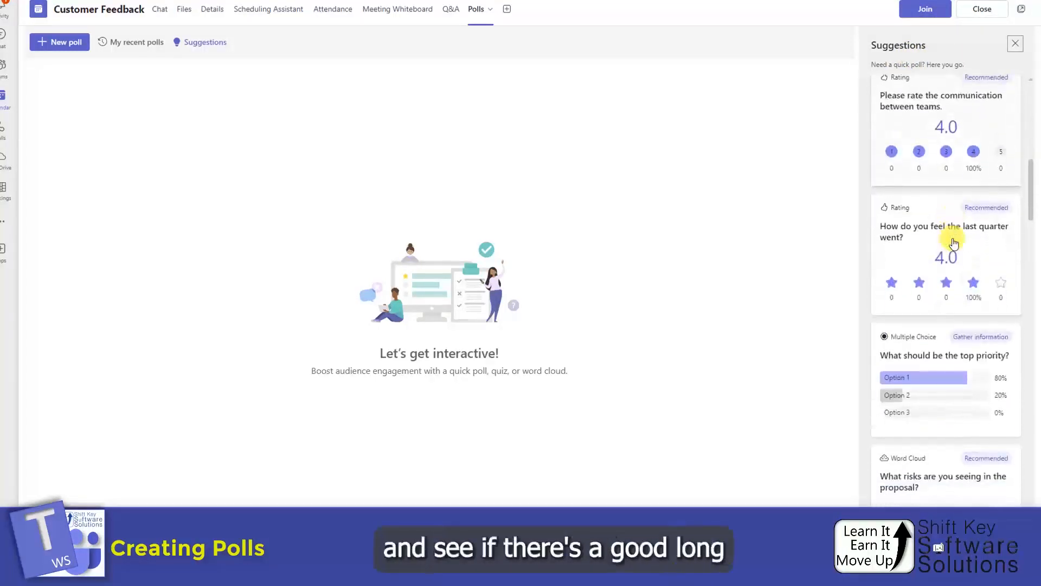
pyautogui.scroll(-7, 953, 243)
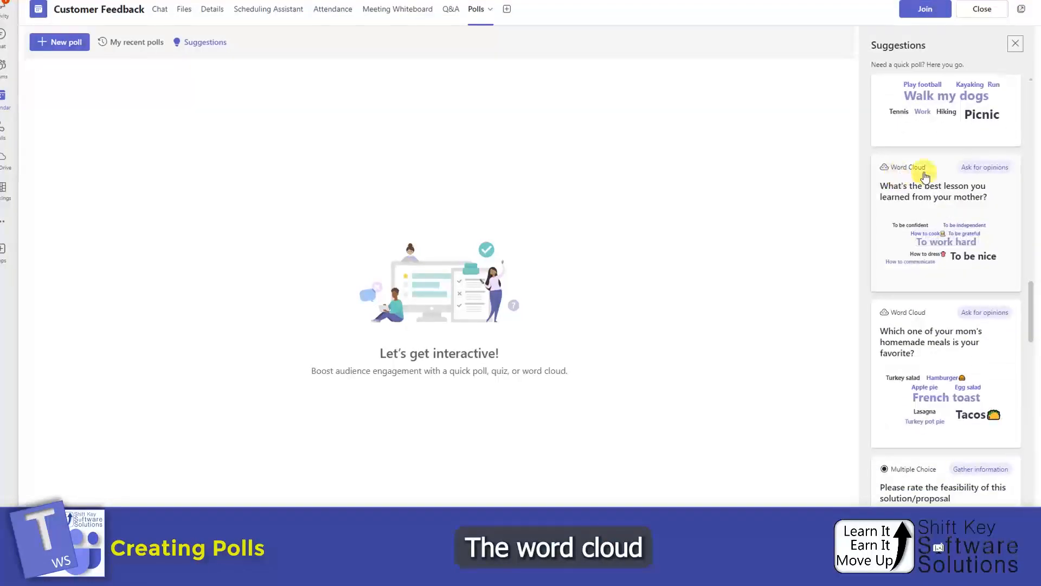
pyautogui.scroll(-4, 916, 217)
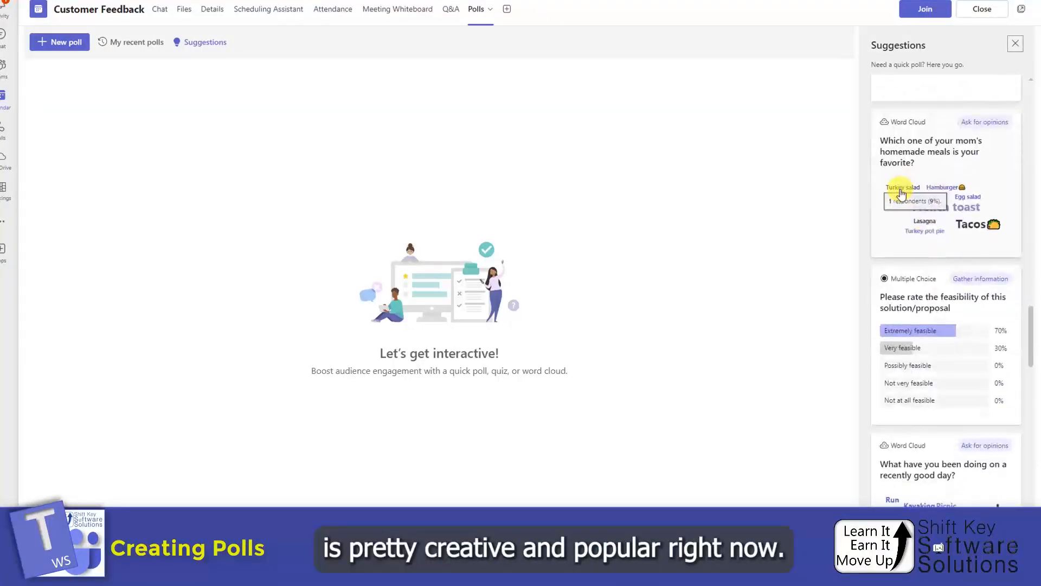
pyautogui.scroll(-3, 916, 194)
pyautogui.scroll(3, 917, 193)
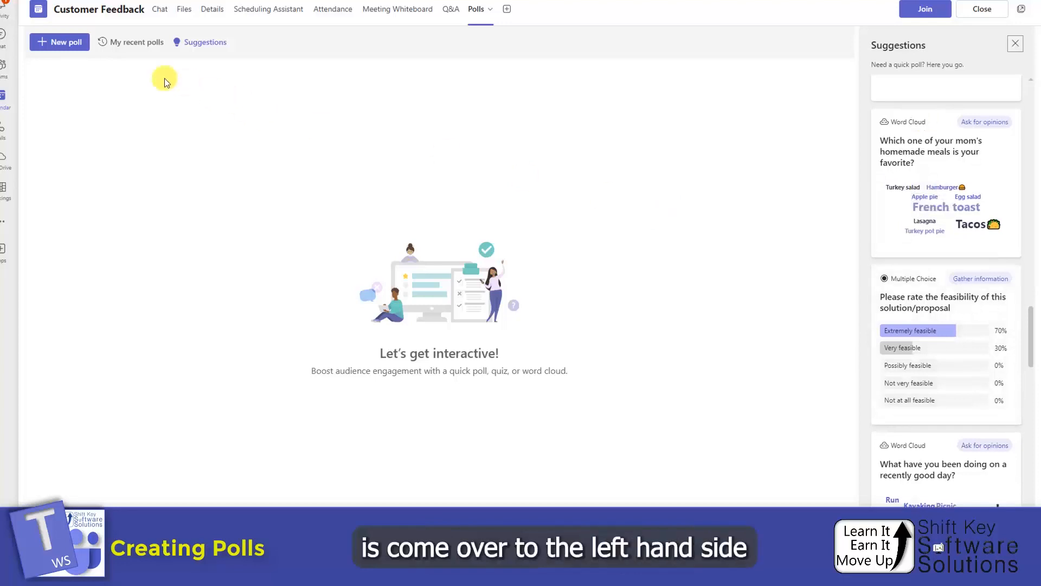
# Create a Word Cloud poll asking "With one word, how would you describe our Customer Service?" and save it as a draft.
pyautogui.click(66, 51)
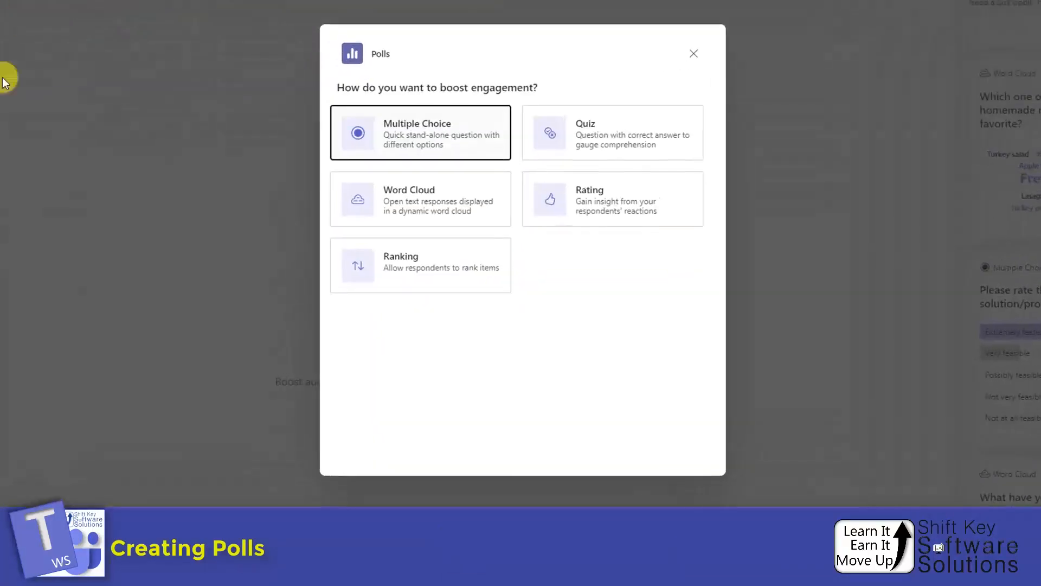
pyautogui.click(473, 200)
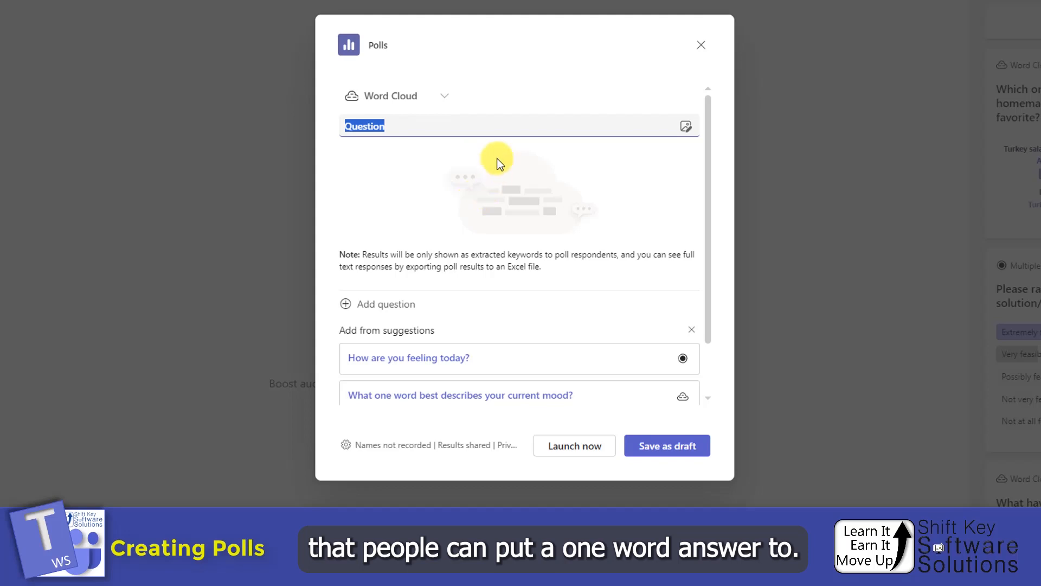
pyautogui.write('With one word, how would you describe our Customer Service?')
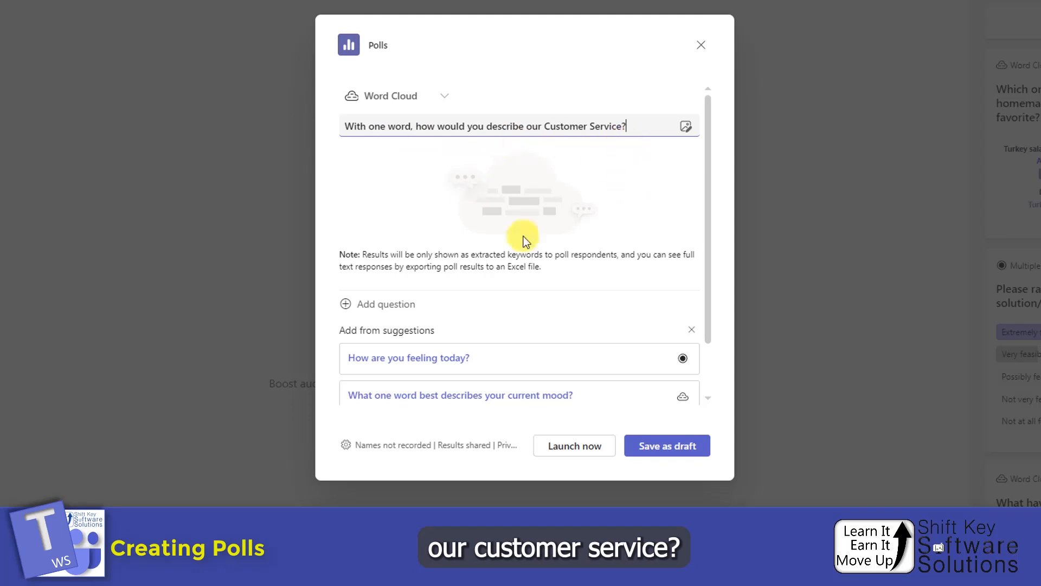
pyautogui.click(672, 450)
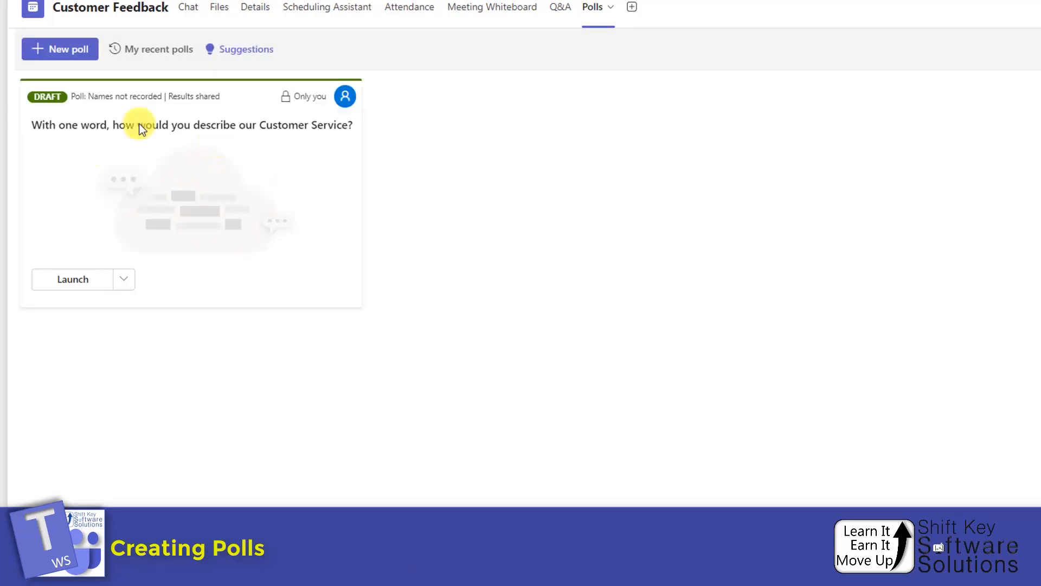
pyautogui.press('ctrl')
pyautogui.press('ctrl')
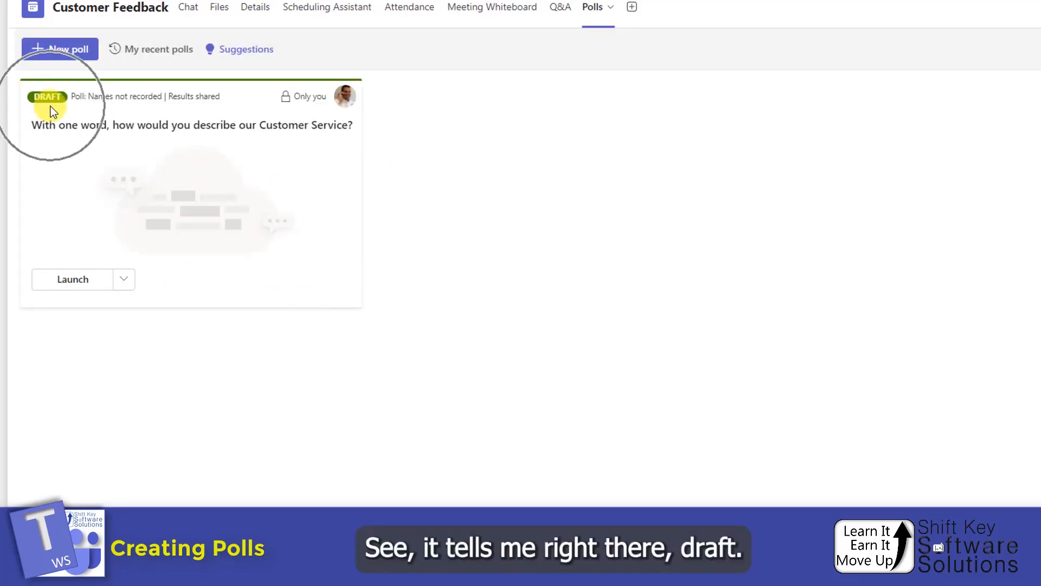
pyautogui.press('ctrl')
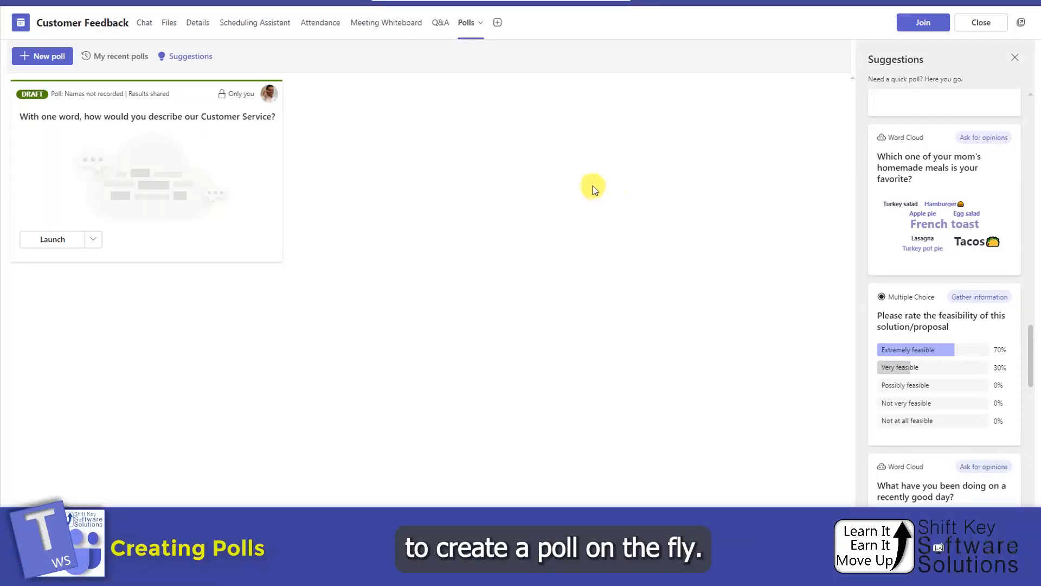
# Join the Customer Feedback meeting with computer audio and open Polls inside it.
pyautogui.click(924, 24)
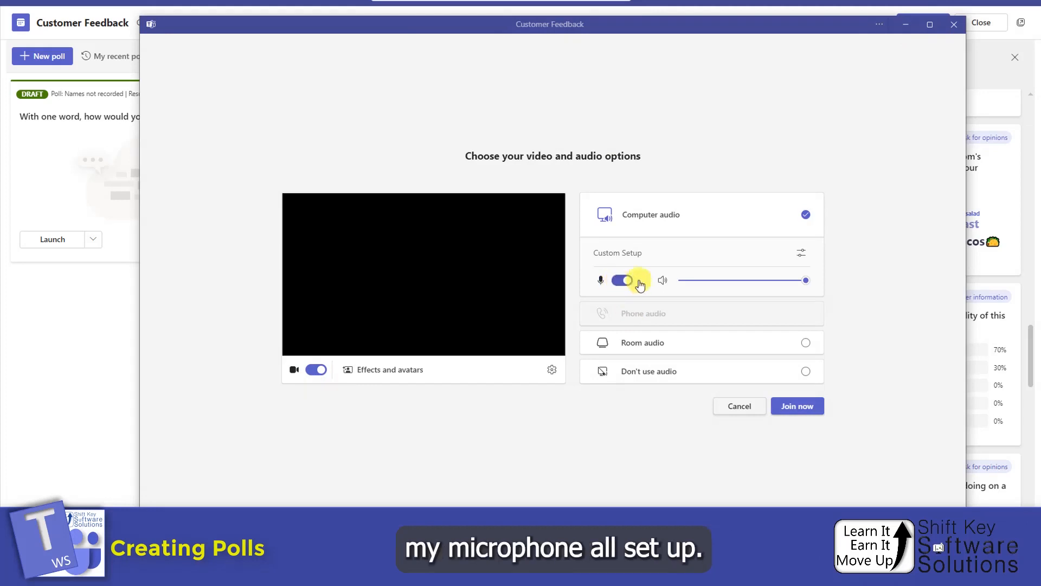
pyautogui.click(812, 412)
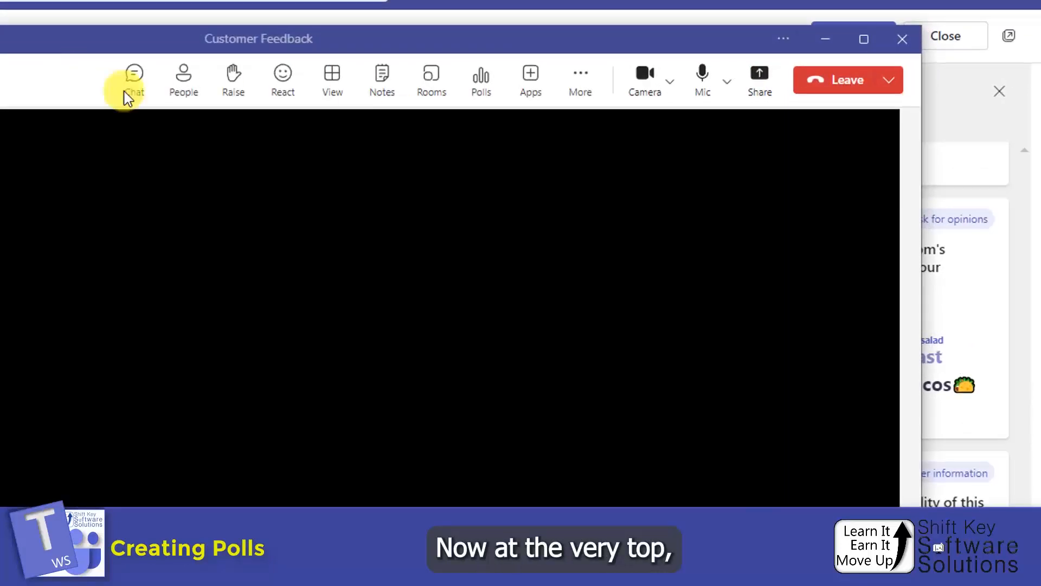
pyautogui.click(484, 96)
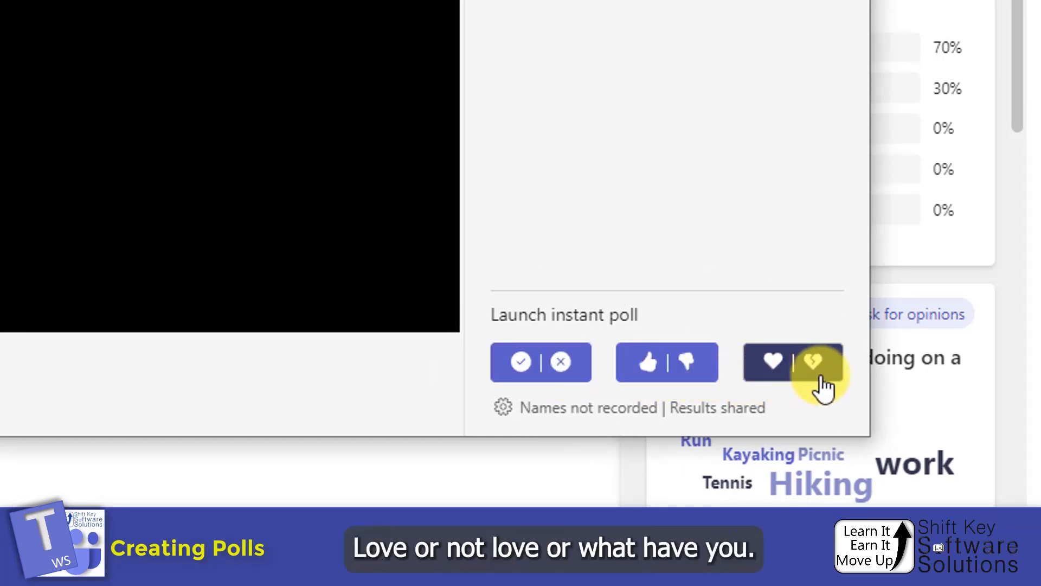
# Launch an instant poll with checkmark and X answers in the running meeting.
pyautogui.click(540, 371)
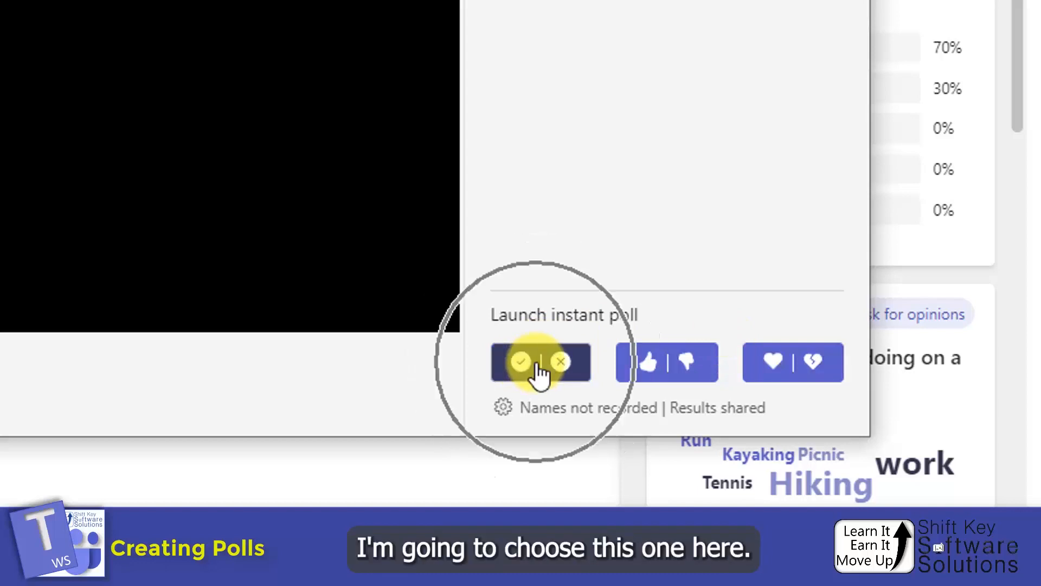
pyautogui.click(543, 362)
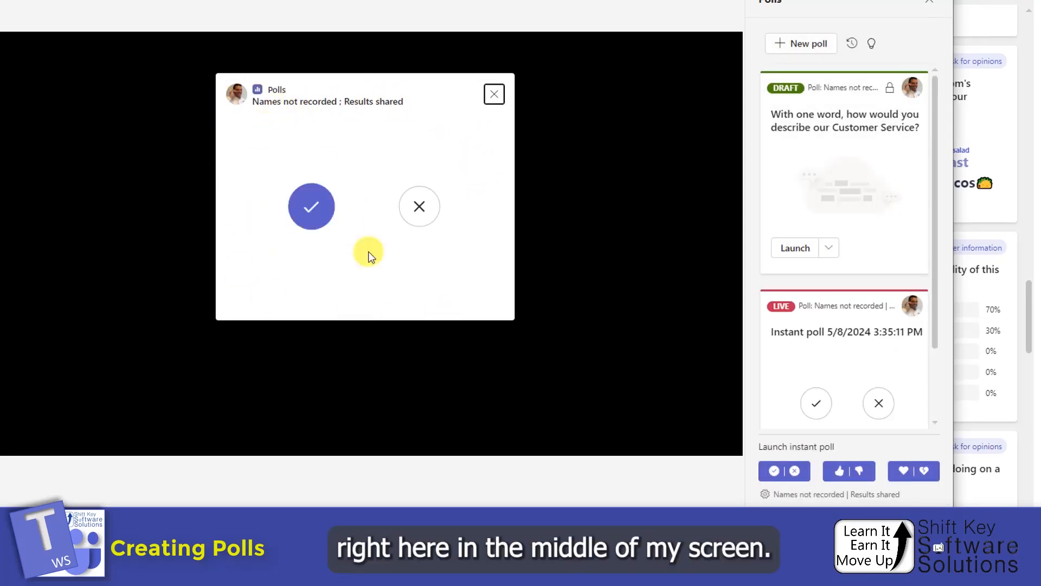
pyautogui.press('ctrl')
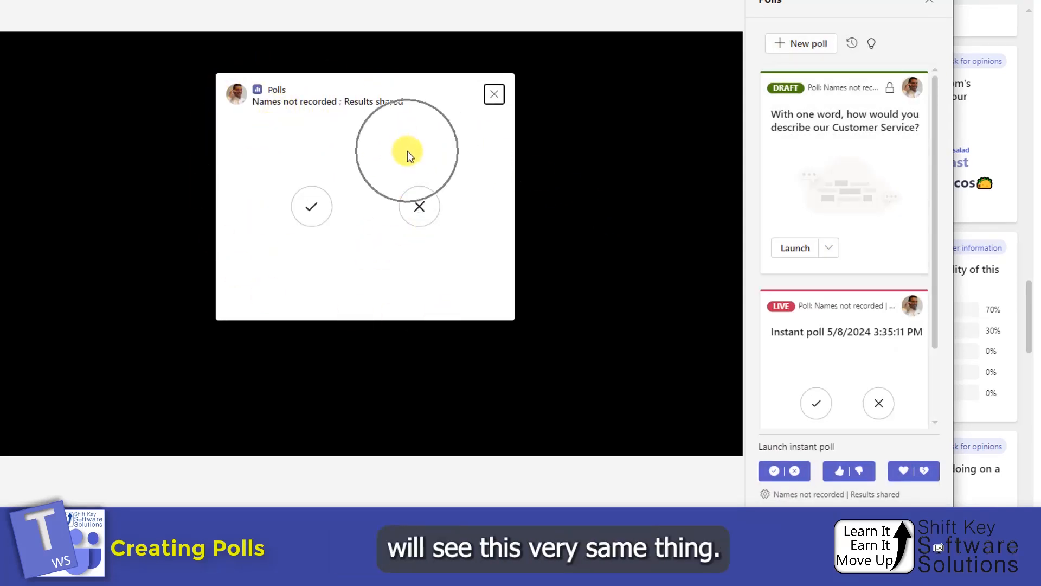
# Answer the live instant poll with the checkmark, and dismiss the poll pop-up after viewing the running results.
pyautogui.scroll(-2, 819, 342)
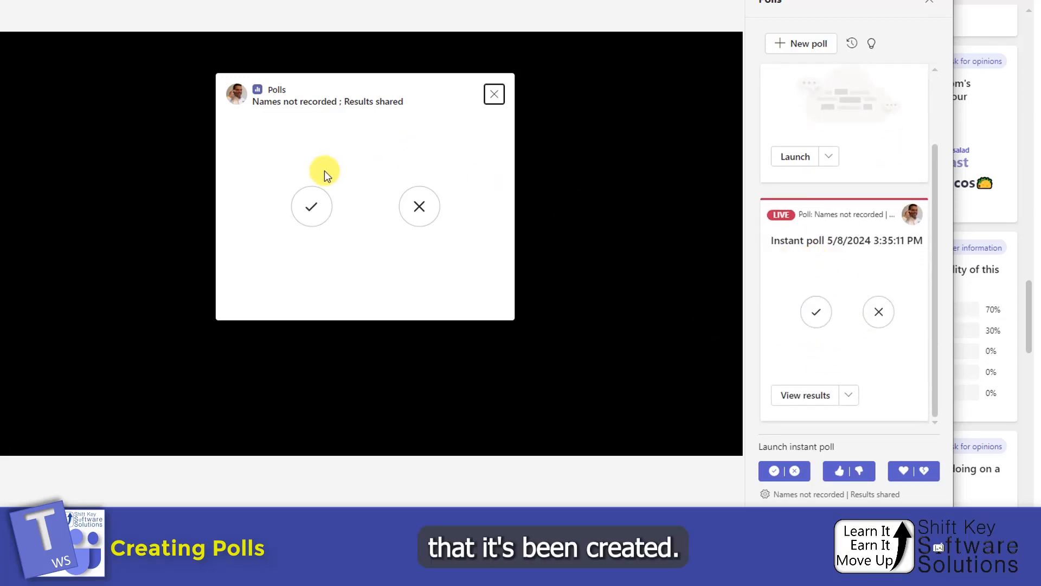
pyautogui.click(313, 208)
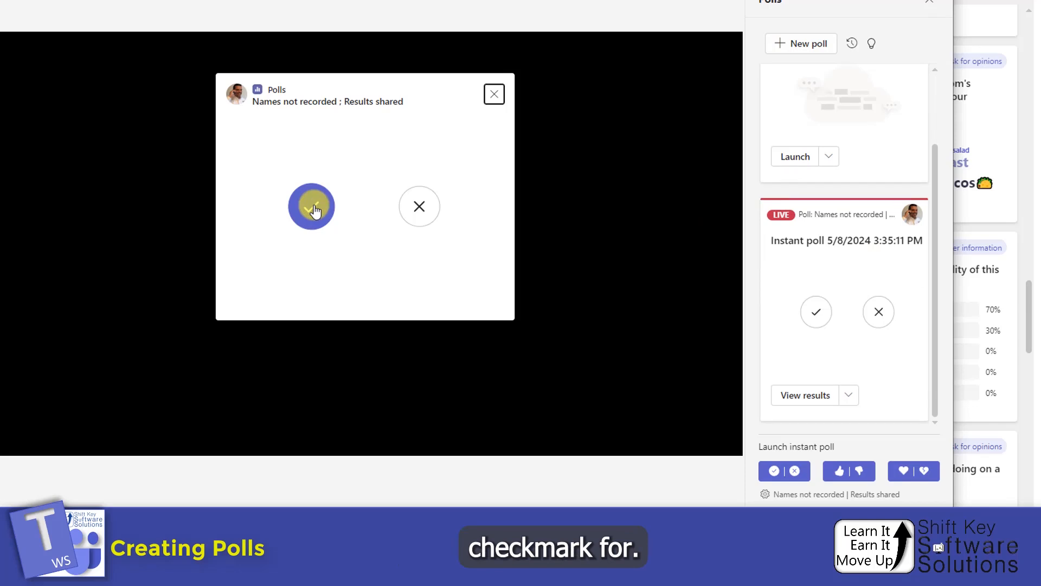
pyautogui.click(314, 207)
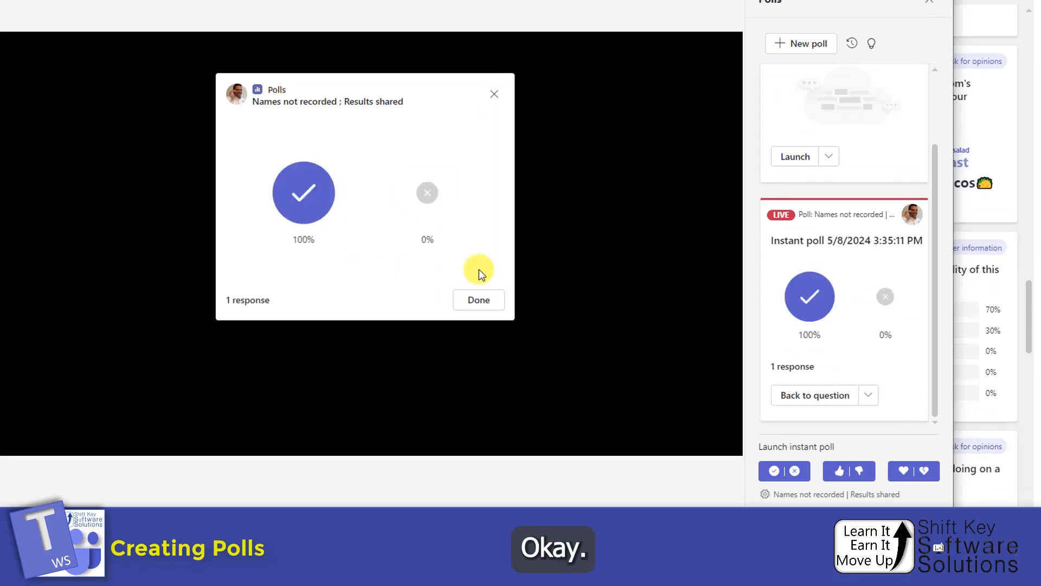
pyautogui.click(314, 252)
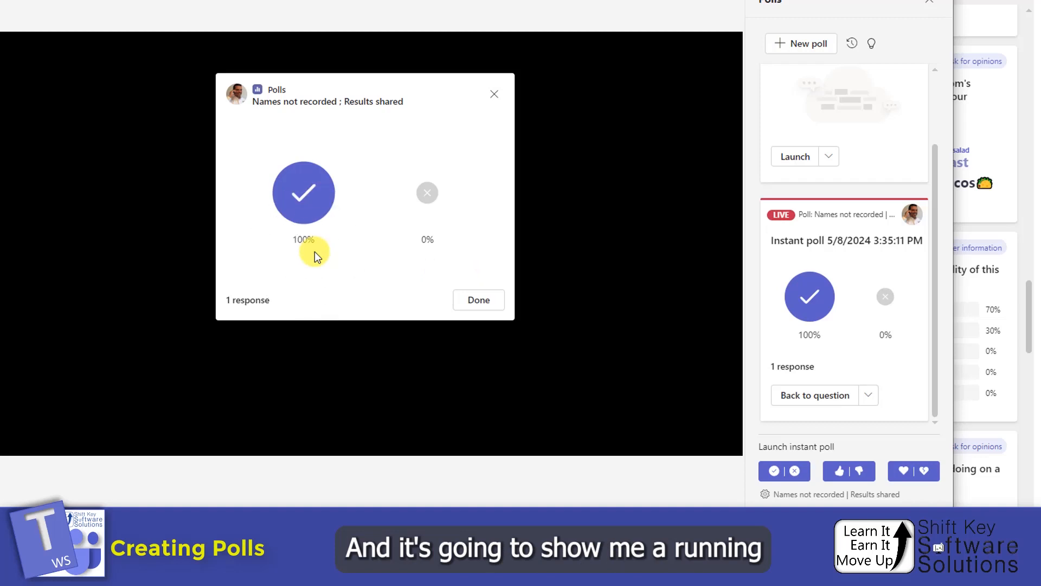
pyautogui.click(315, 252)
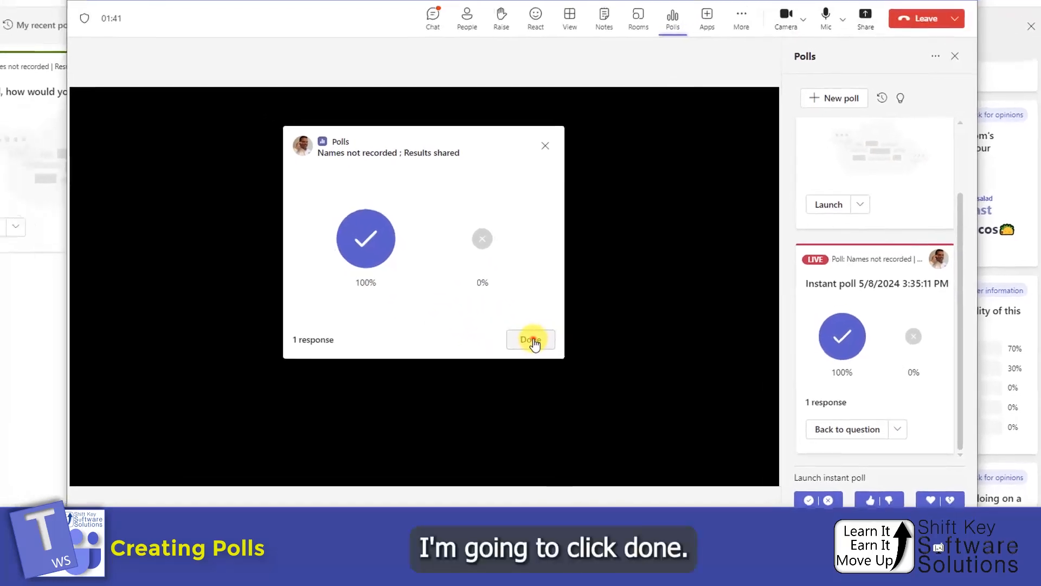
pyautogui.click(484, 312)
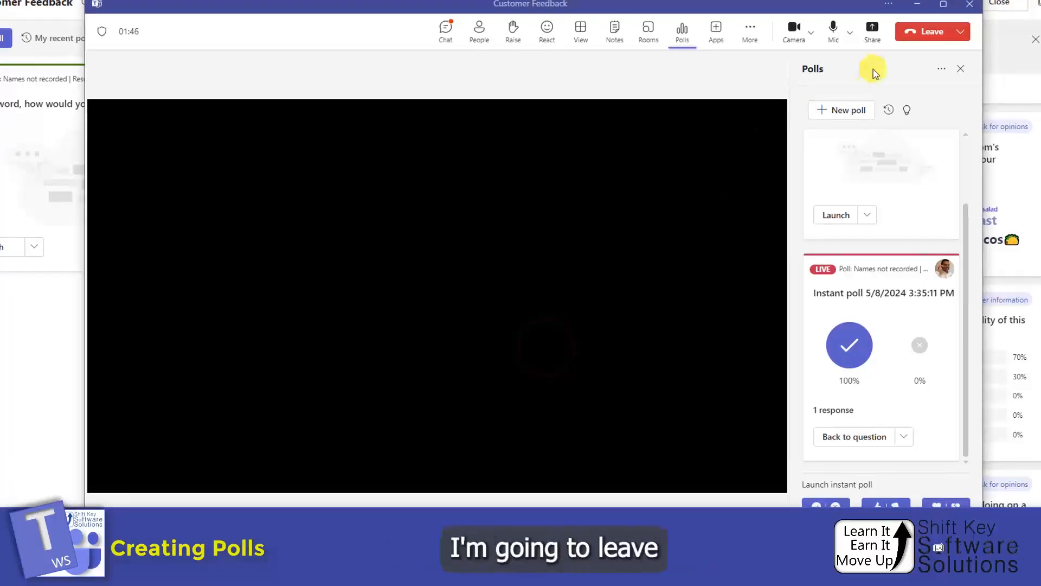
# Leave the Customer Feedback meeting and review the instant poll's results among the meeting's polls.
pyautogui.click(920, 32)
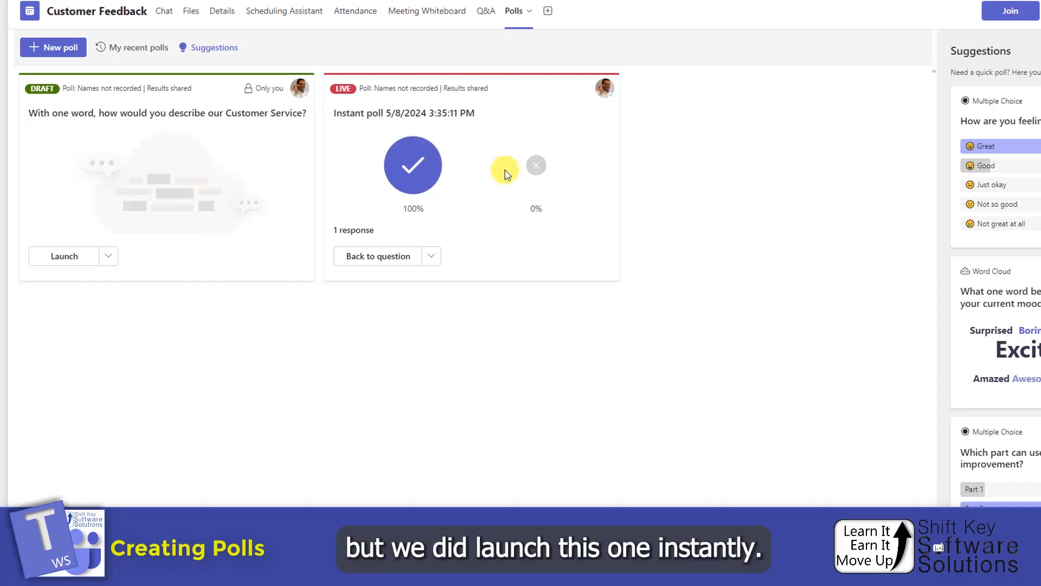
pyautogui.click(533, 212)
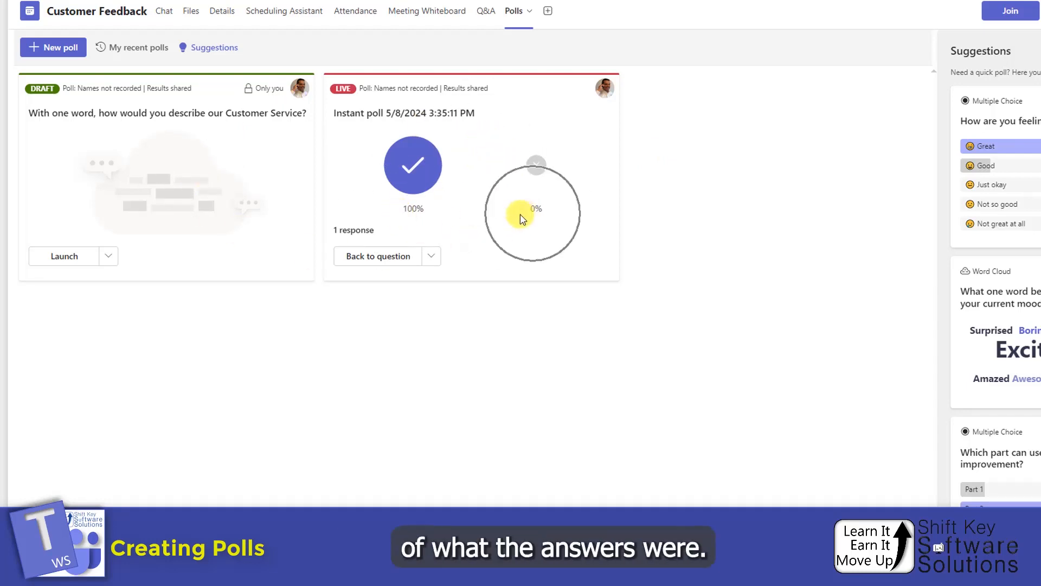
pyautogui.click(419, 219)
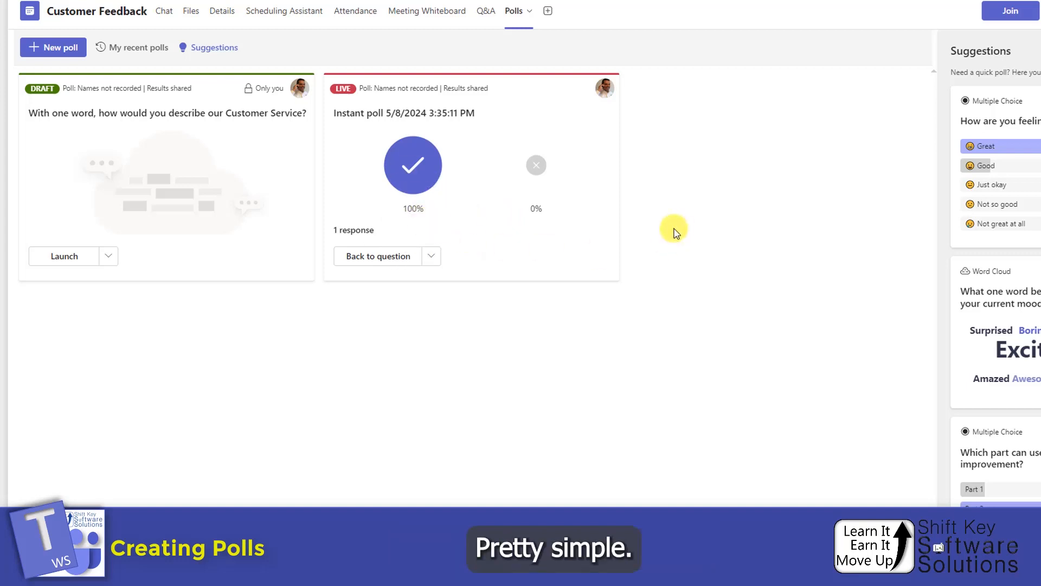